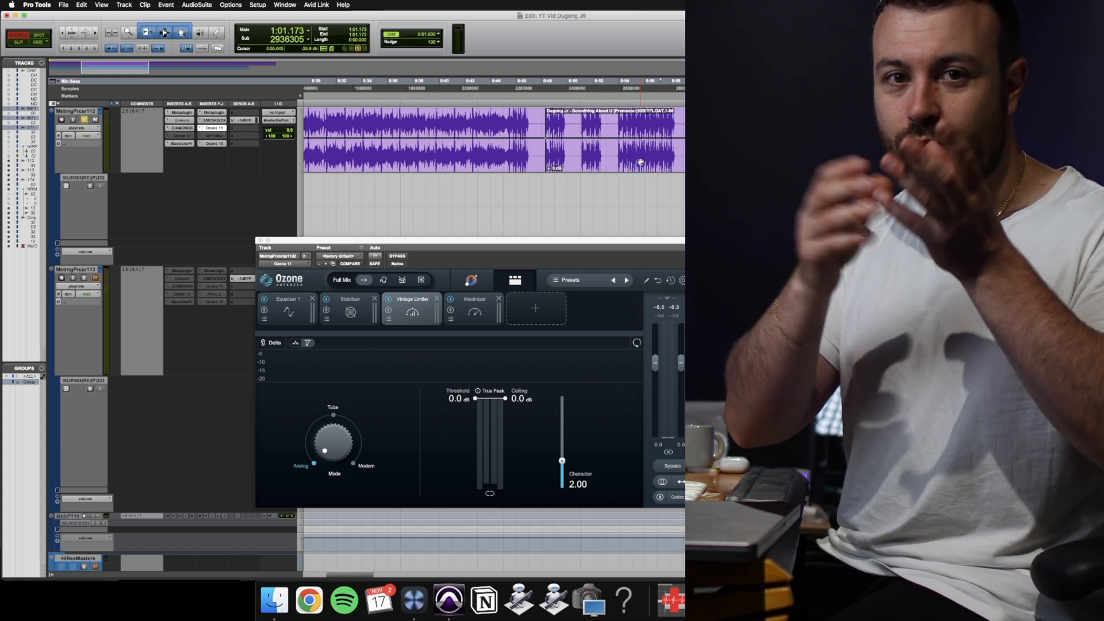
# Set the Vintage Limiter's threshold to -9.0 dB during playback, then stop the playback.
pyautogui.moveTo(473, 468); pyautogui.dragTo(473, 467)
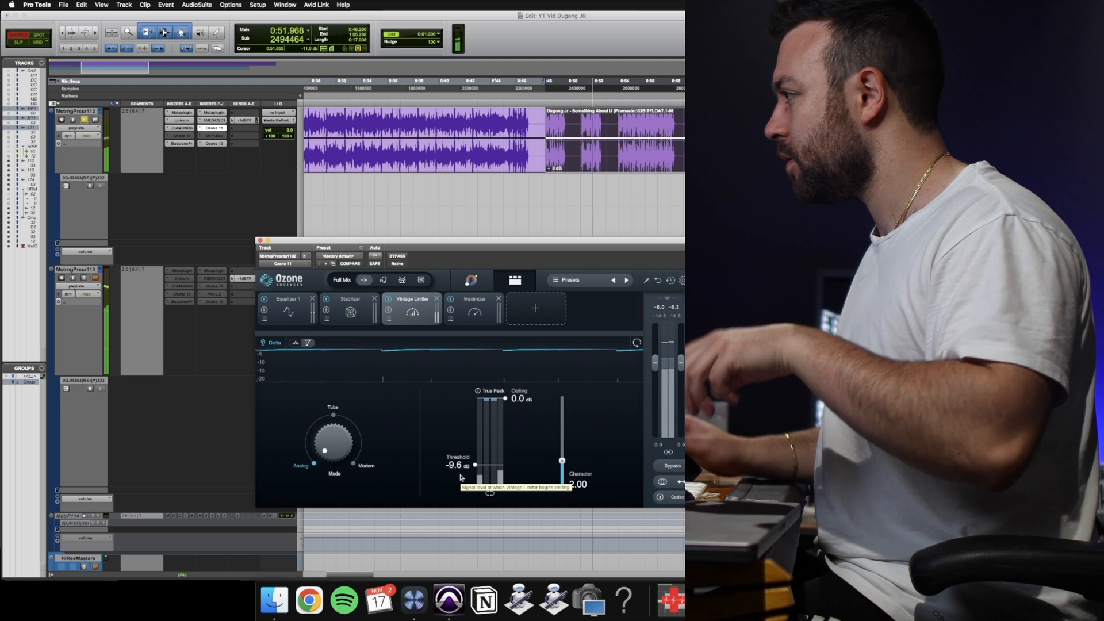
pyautogui.doubleClick(472, 465)
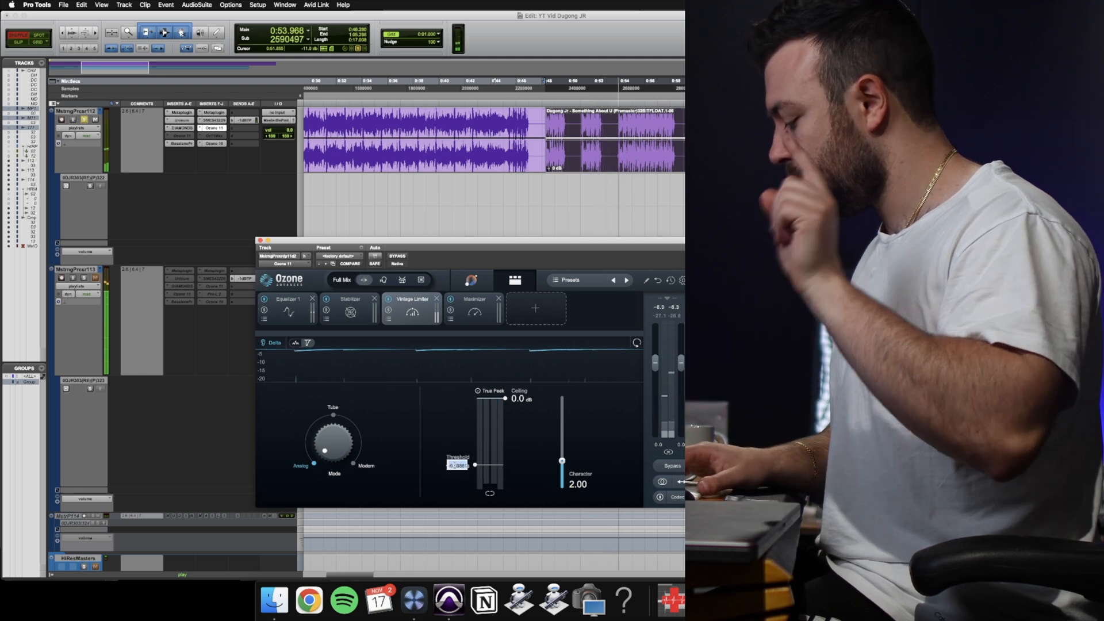
pyautogui.press('Return')
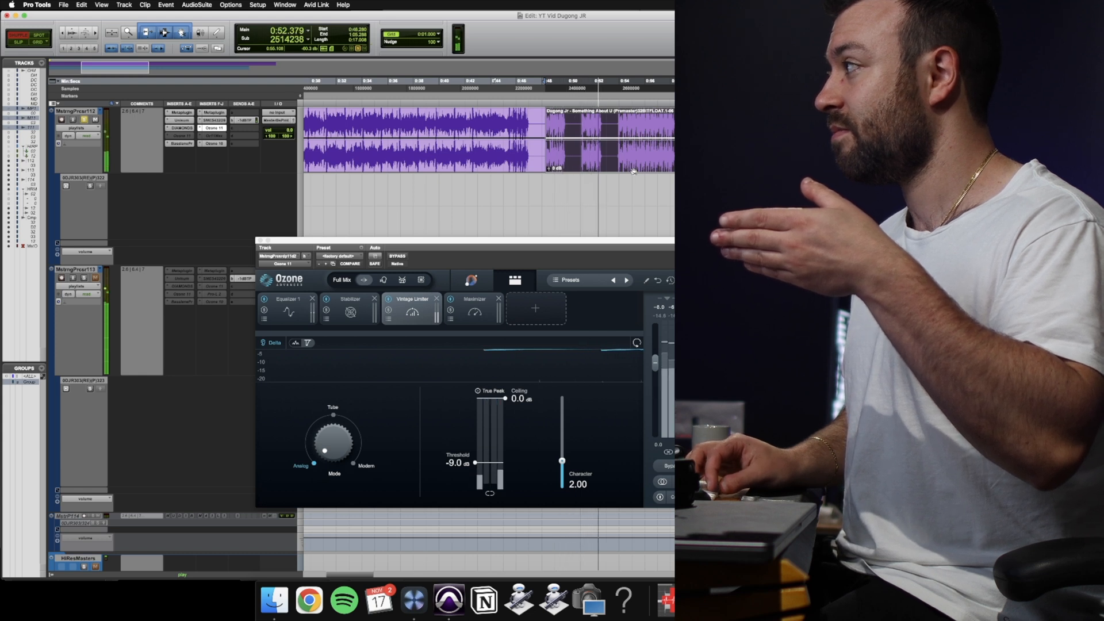
pyautogui.press('space')
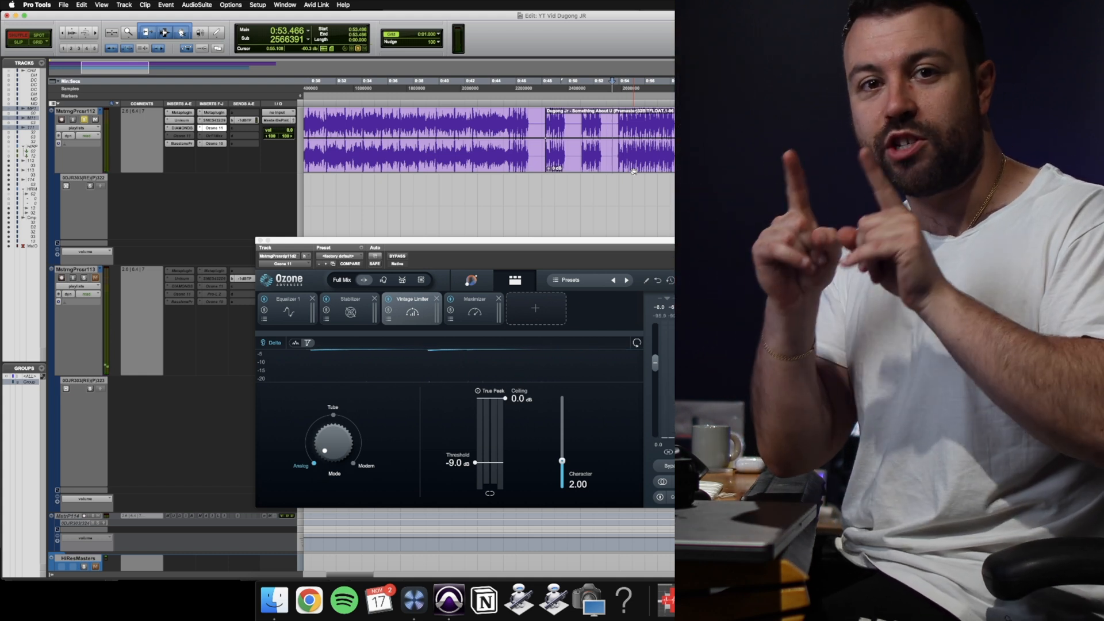
# Examine the Maximizer module and its list of IRC limiting modes, comparing it with the Vintage Limiter.
pyautogui.click(478, 312)
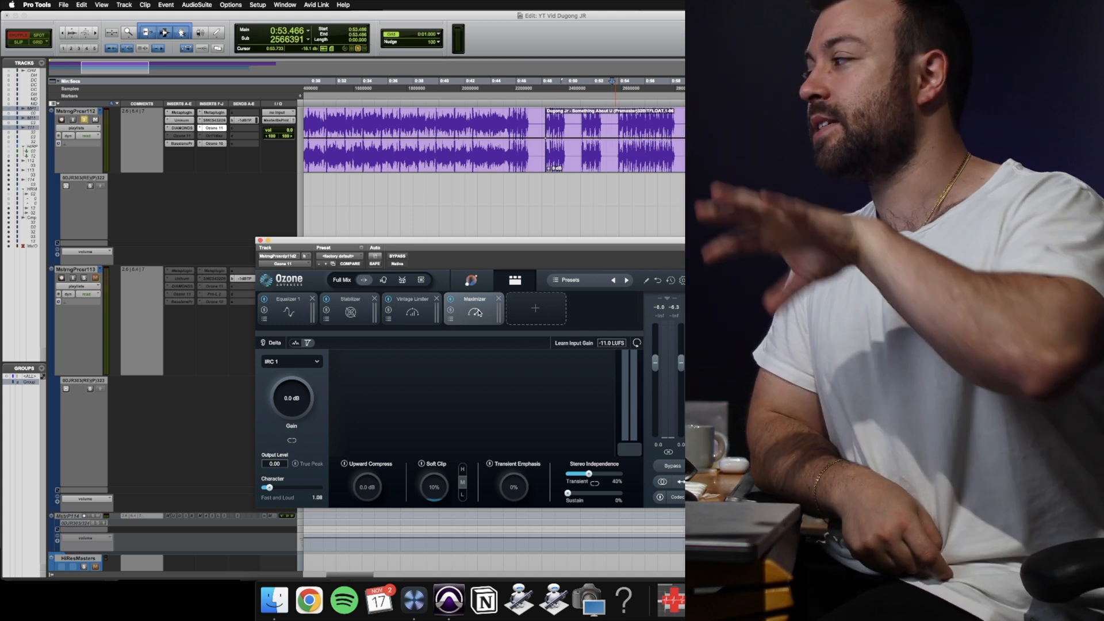
pyautogui.click(302, 364)
pyautogui.click(365, 394)
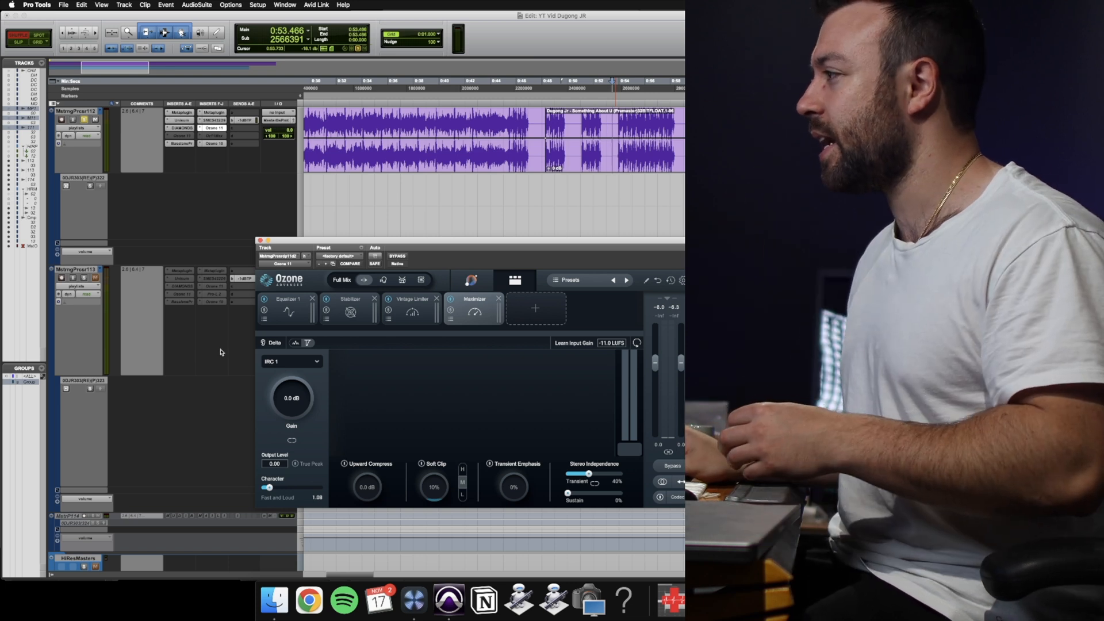
pyautogui.click(420, 317)
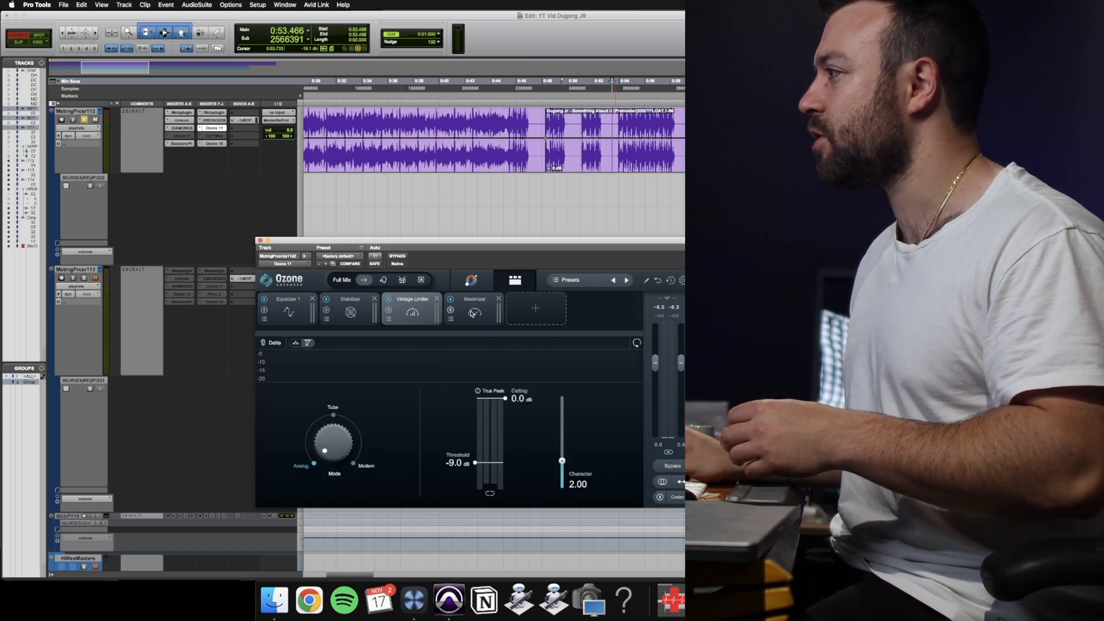
pyautogui.click(489, 313)
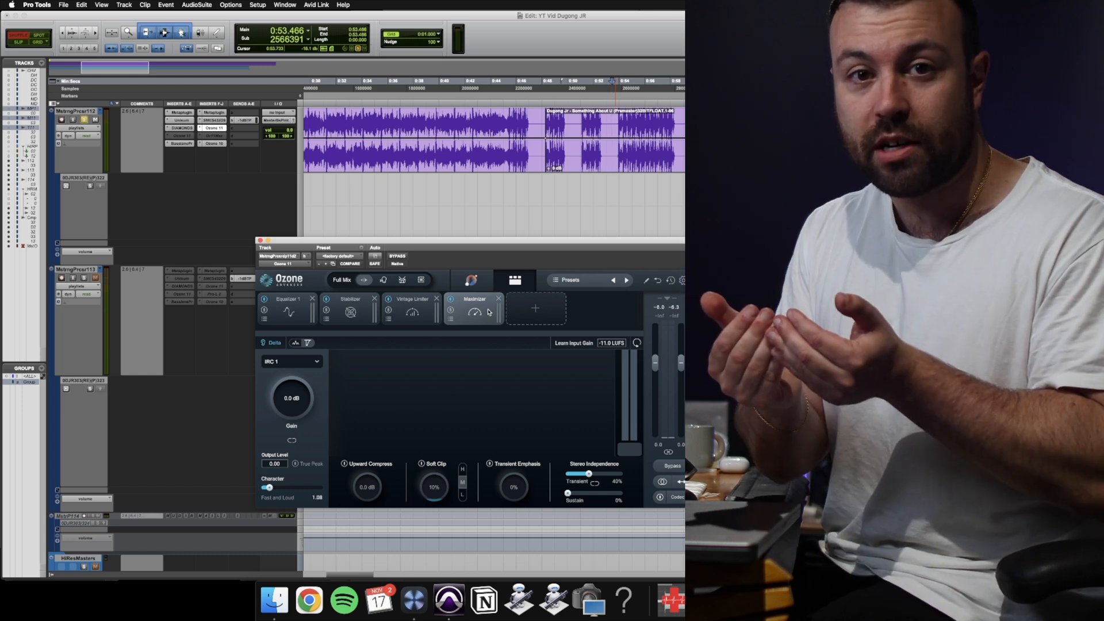
pyautogui.click(297, 366)
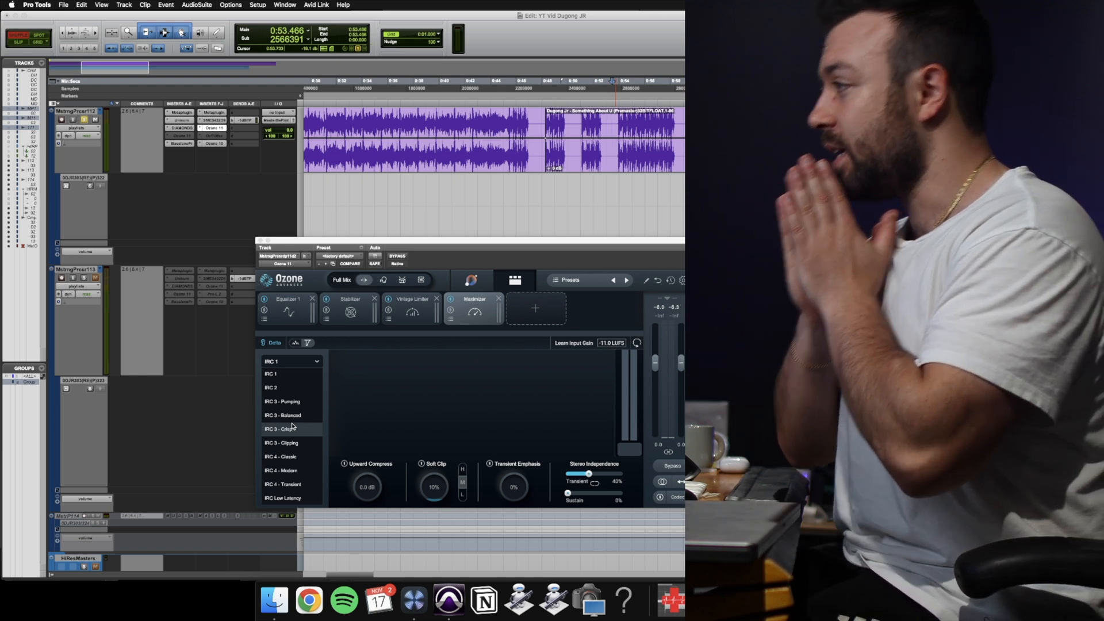
pyautogui.click(389, 399)
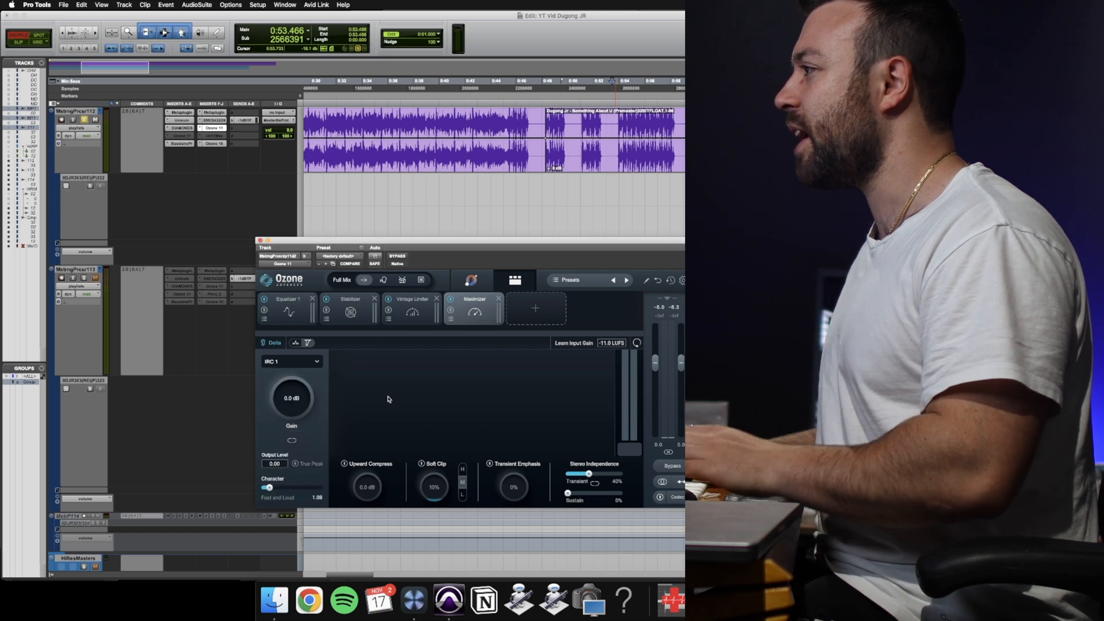
# Set the Maximizer's gain to +9.0 dB.
pyautogui.doubleClick(292, 398)
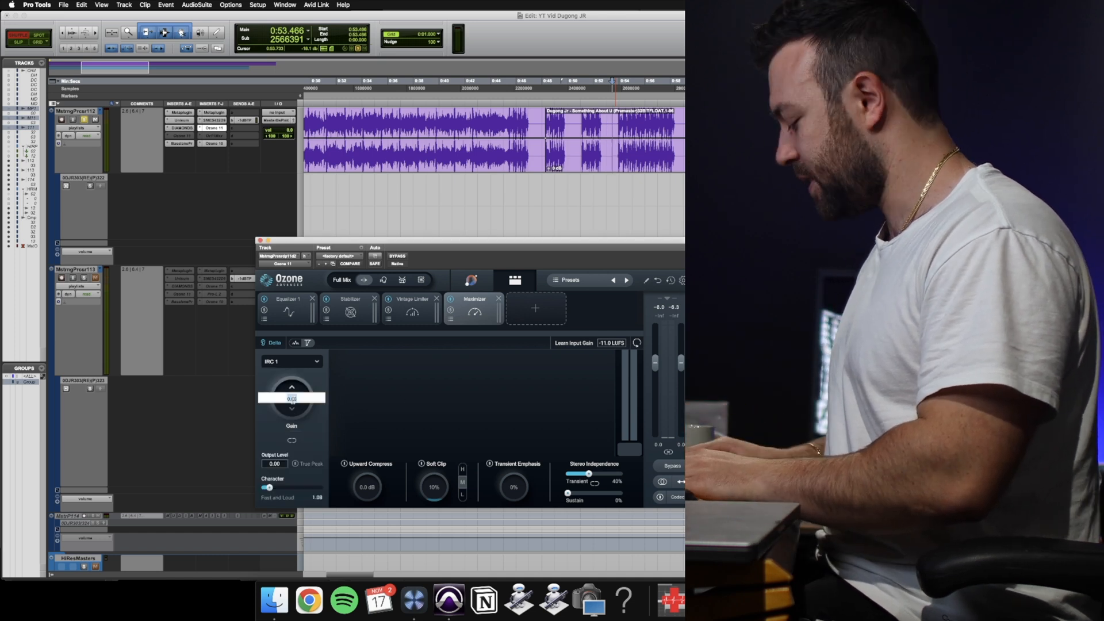
pyautogui.write('9')
pyautogui.press('Return')
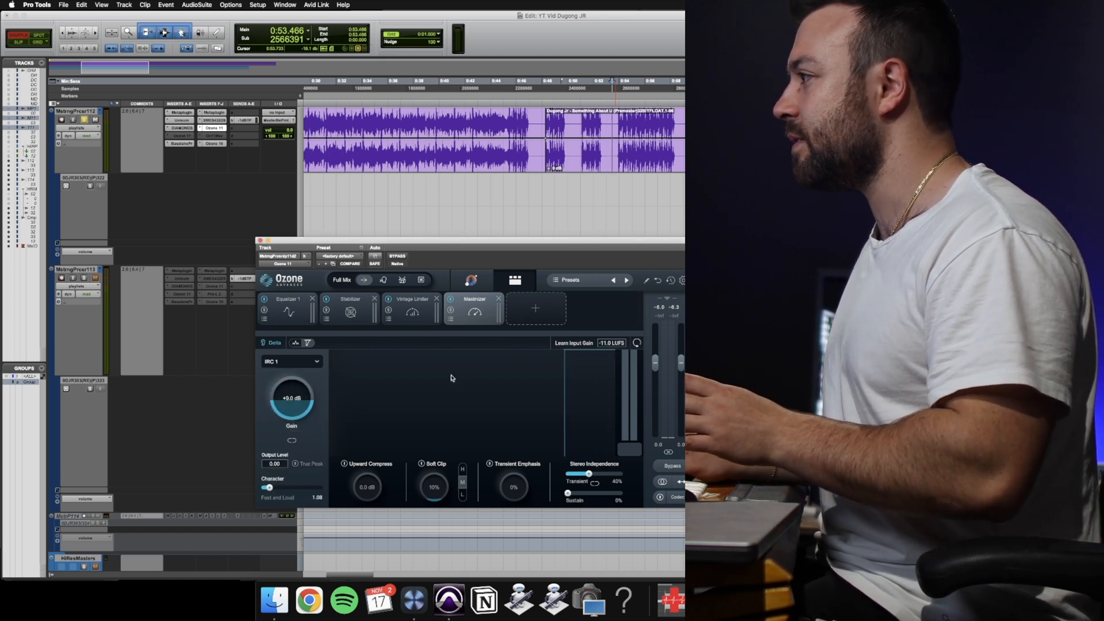
# Play the second clip on the upper track and audition the Maximizer's IRC 2 and IRC 3 - Pumping modes.
pyautogui.click(303, 363)
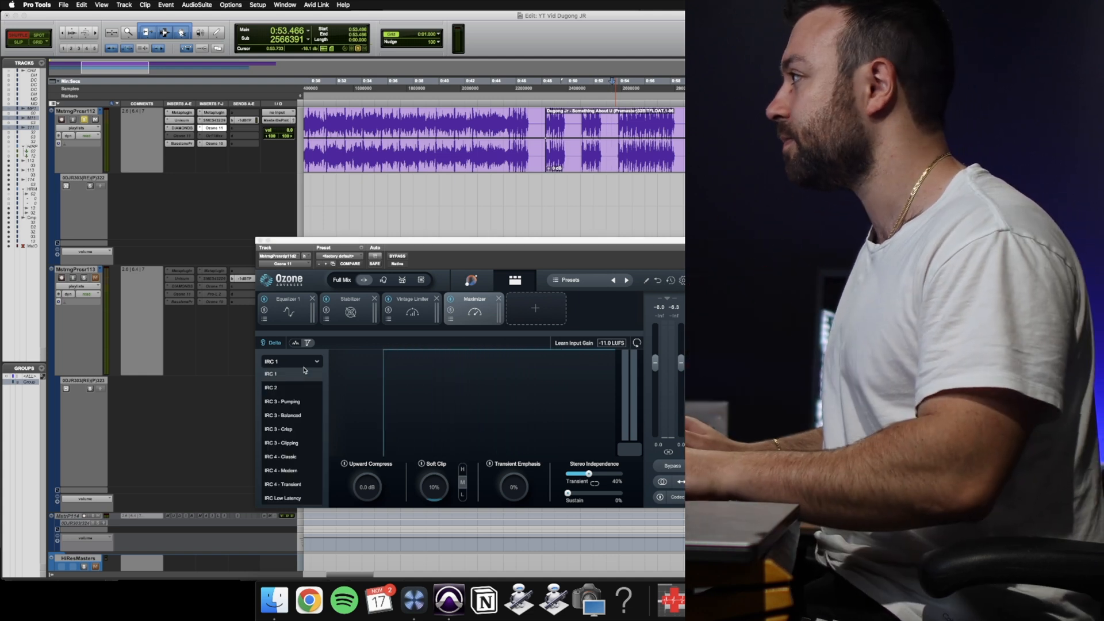
pyautogui.click(633, 162)
pyautogui.press('space')
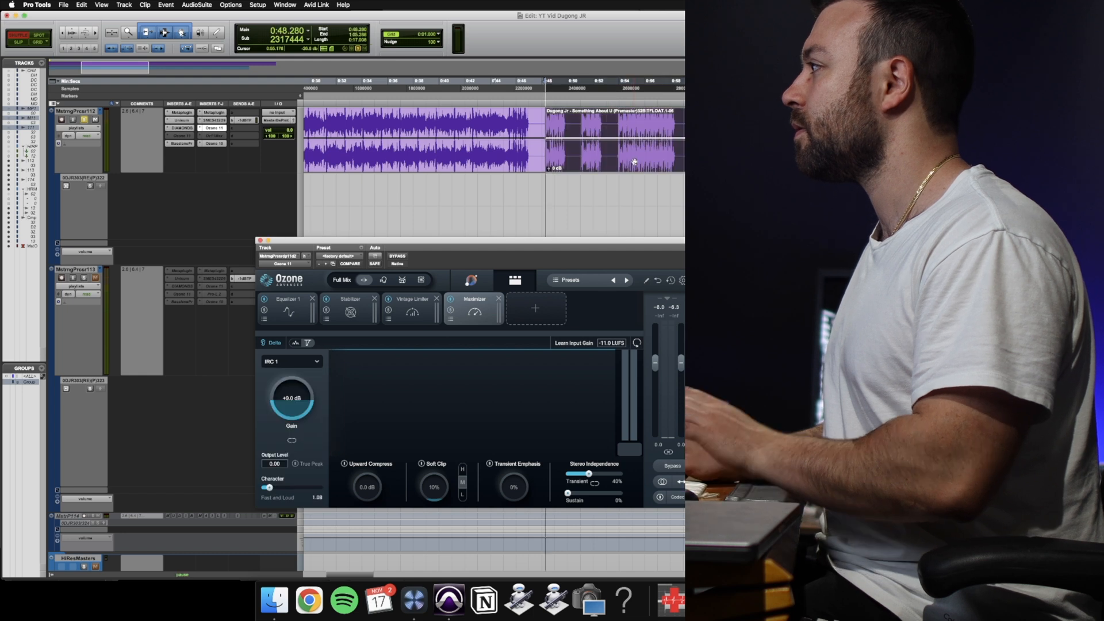
pyautogui.click(293, 361)
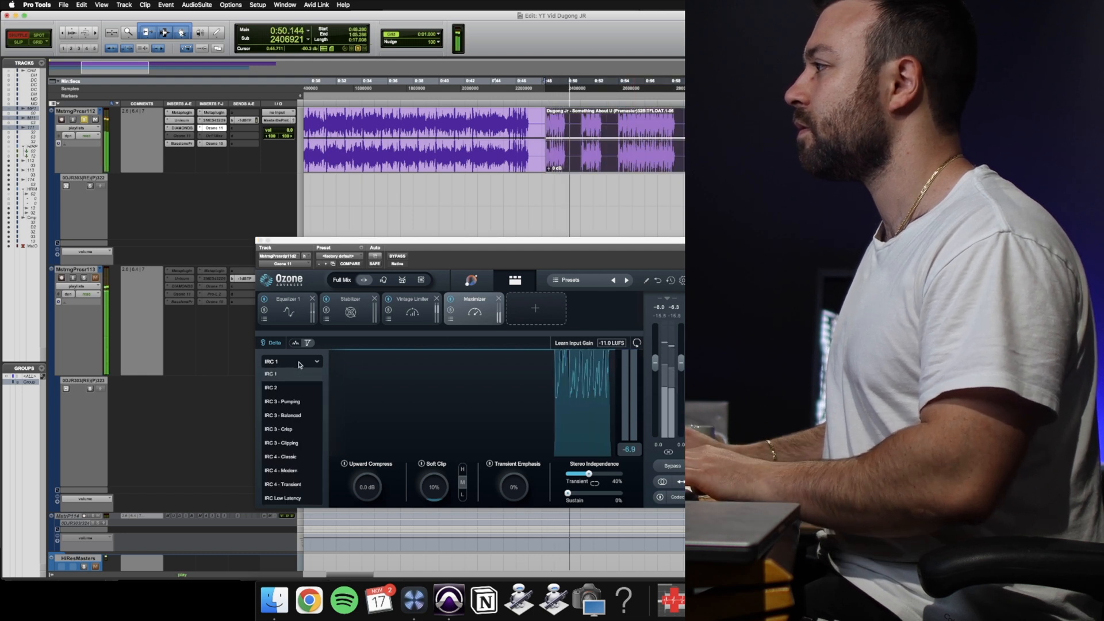
pyautogui.click(287, 387)
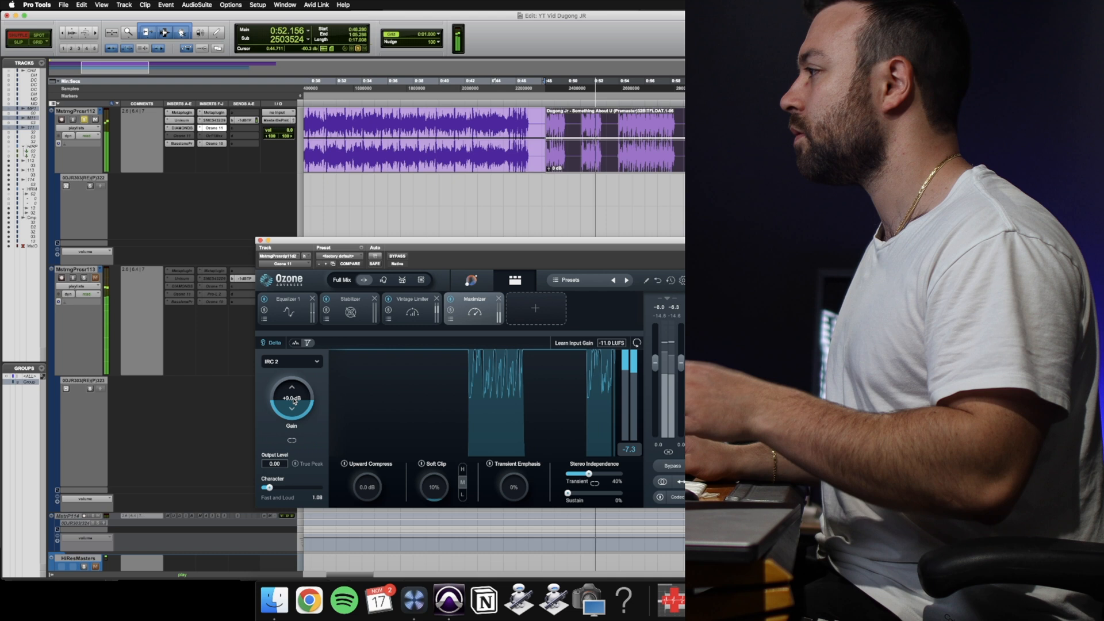
pyautogui.click(308, 361)
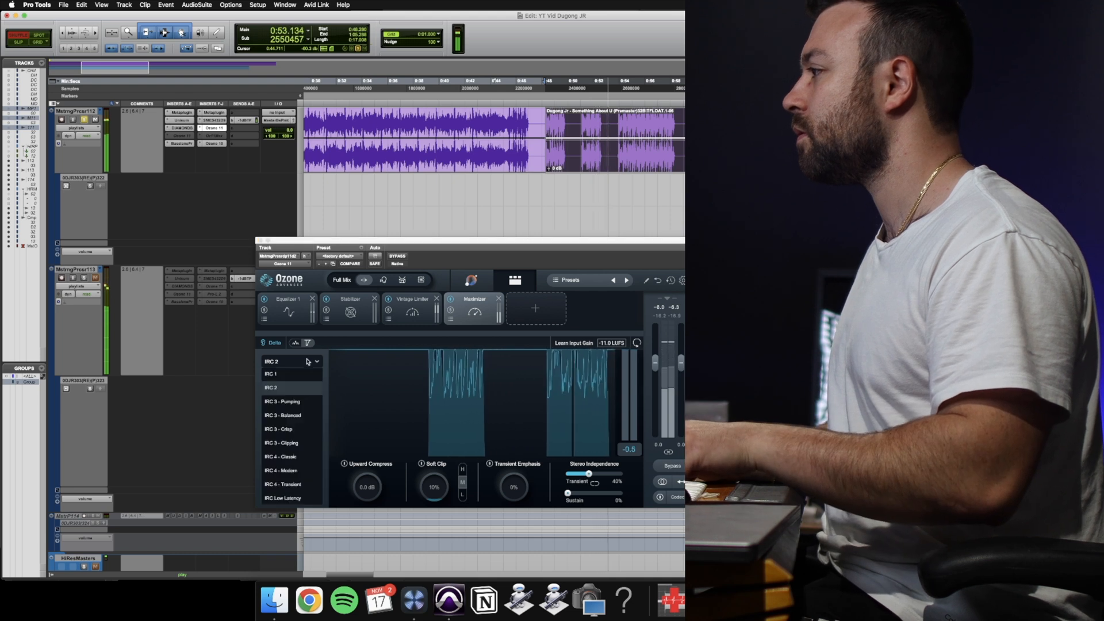
pyautogui.click(305, 403)
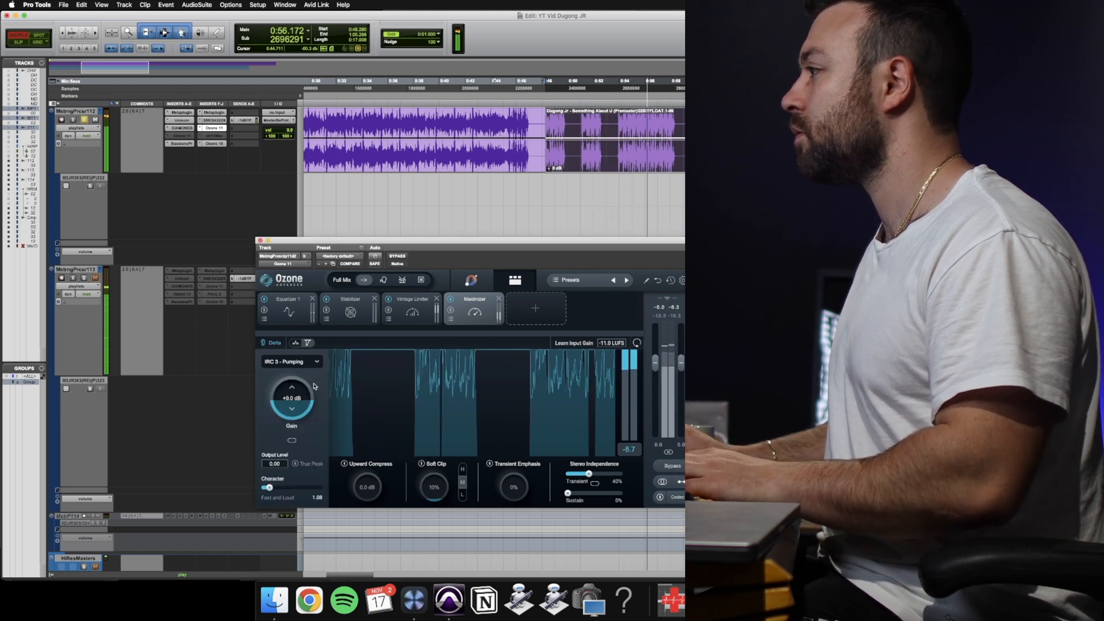
# Audition the Maximizer's IRC 3 - Balanced, IRC 3 - Crisp and IRC 3 - Clipping modes during playback.
pyautogui.click(315, 362)
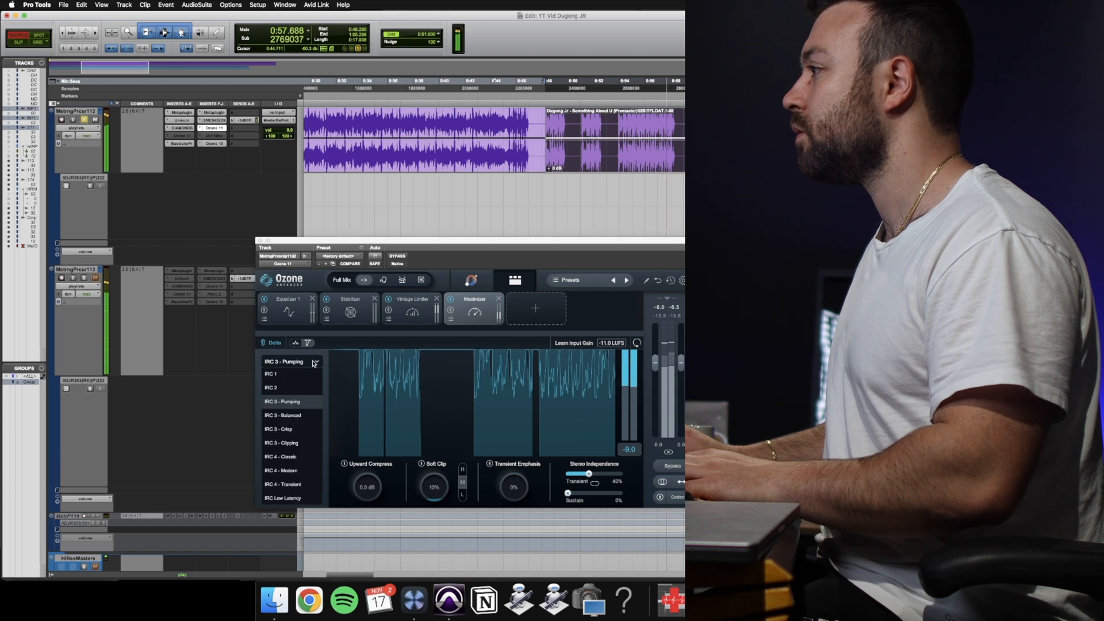
pyautogui.click(282, 420)
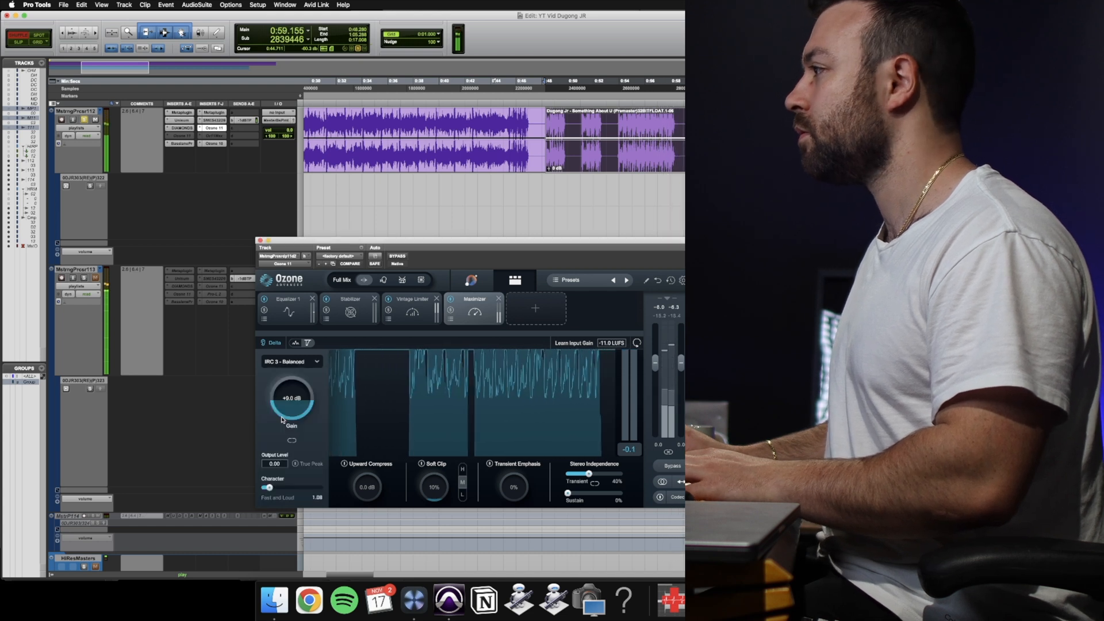
pyautogui.click(293, 362)
pyautogui.click(294, 429)
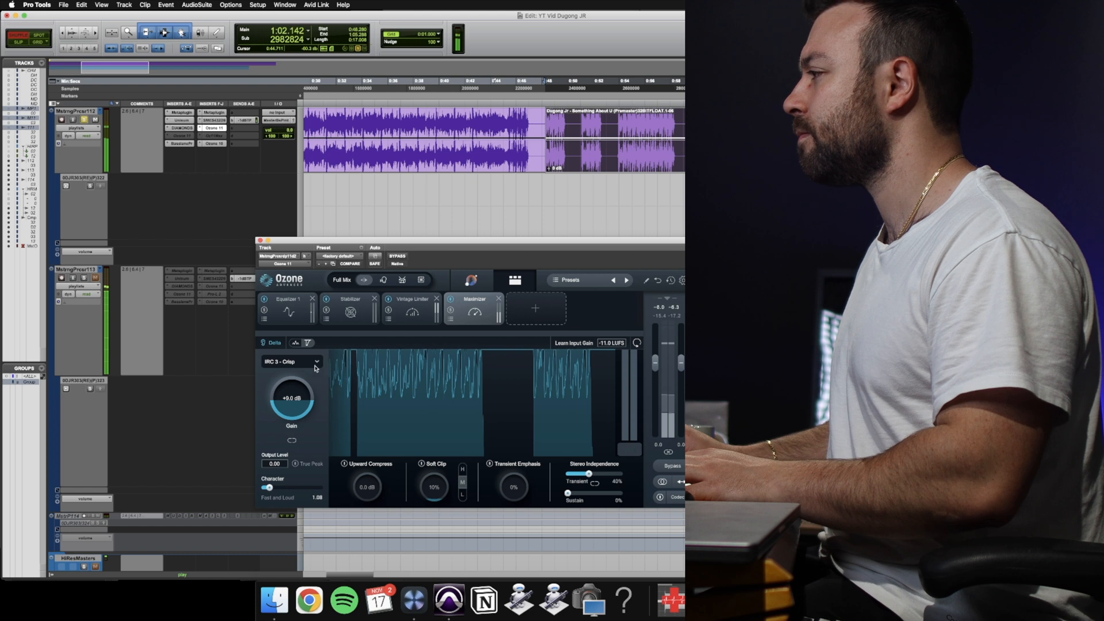
pyautogui.click(316, 368)
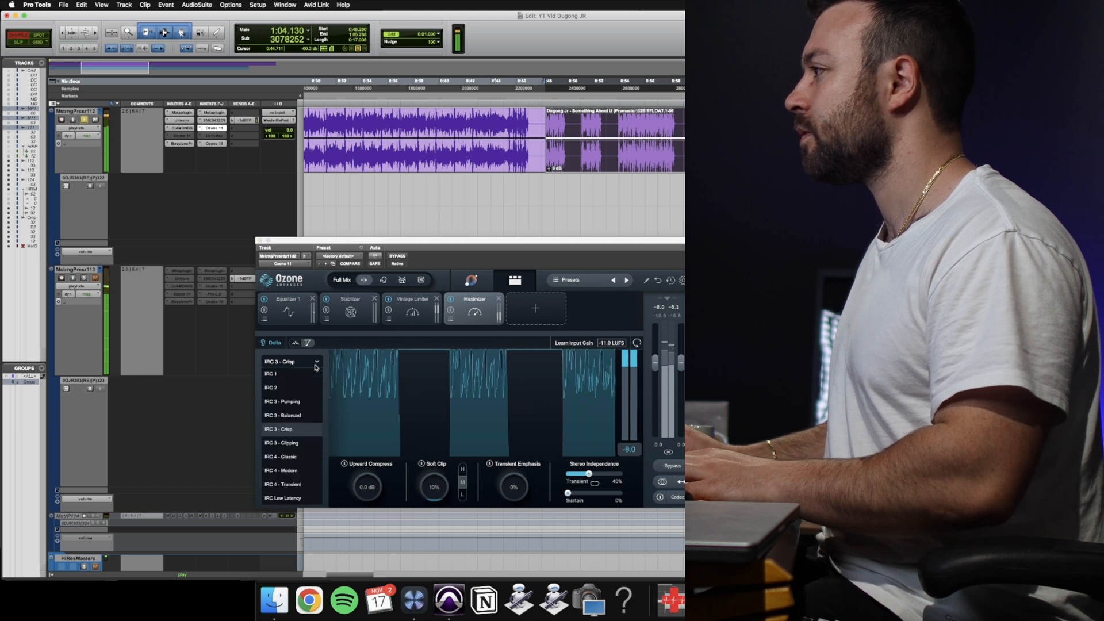
pyautogui.click(295, 441)
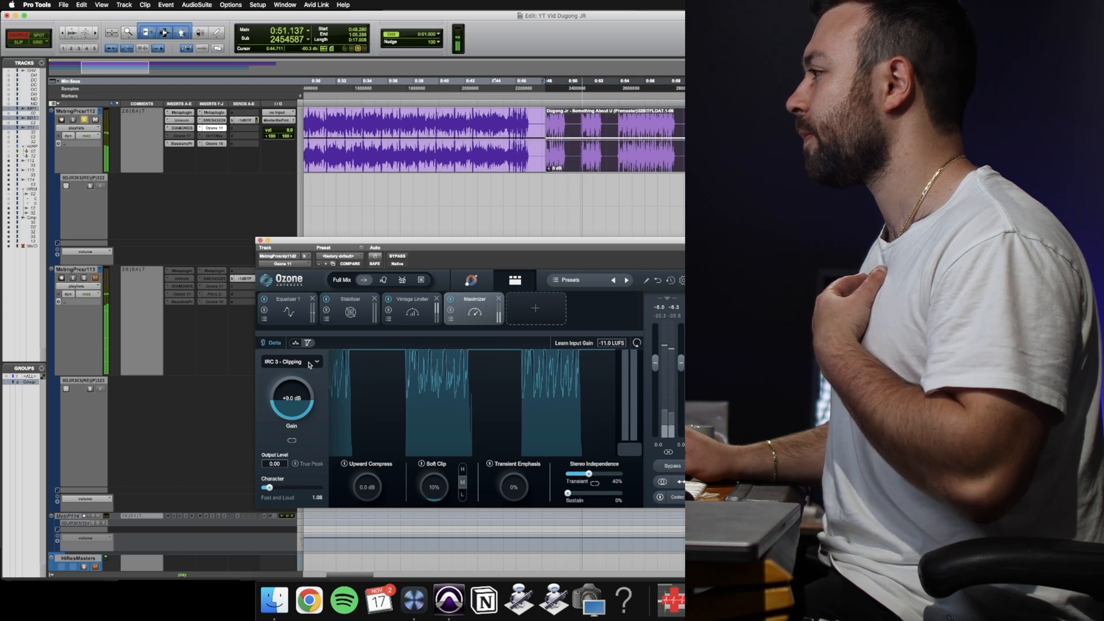
# Audition the Maximizer's IRC 4 - Classic, IRC 4 - Modern and IRC 4 - Transient modes, then stop playback.
pyautogui.click(310, 364)
pyautogui.click(309, 422)
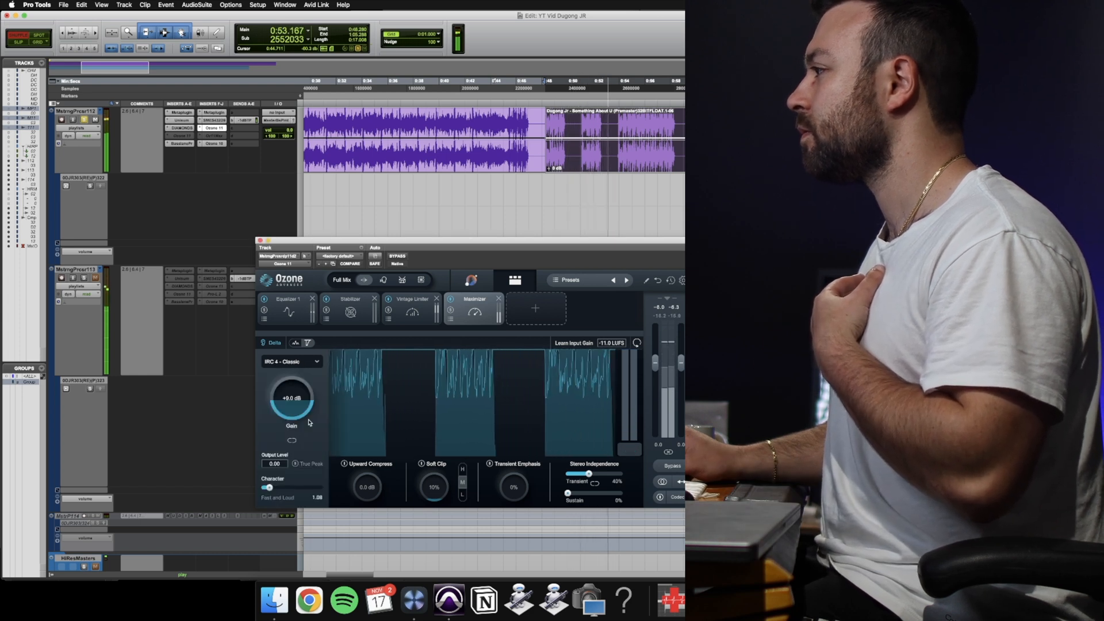
pyautogui.click(310, 362)
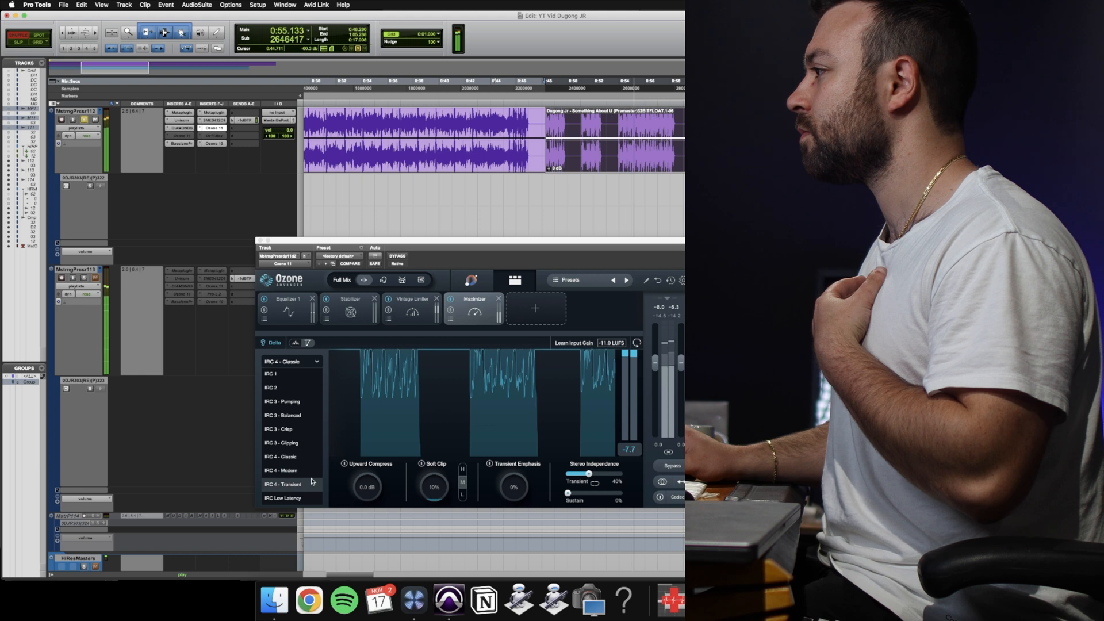
pyautogui.click(288, 485)
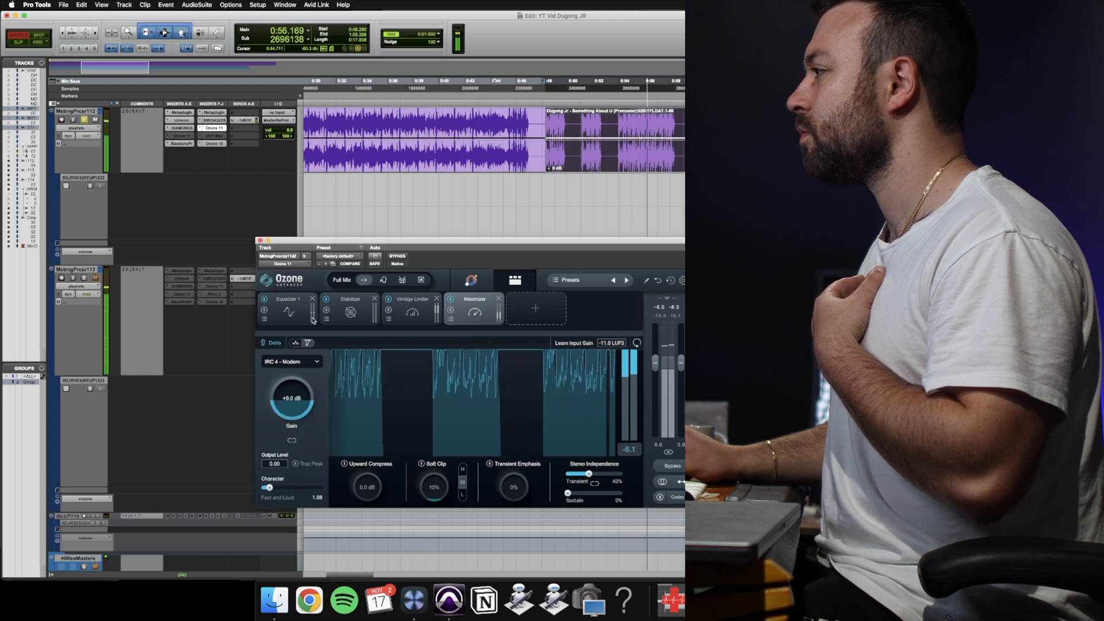
pyautogui.click(311, 361)
pyautogui.click(305, 484)
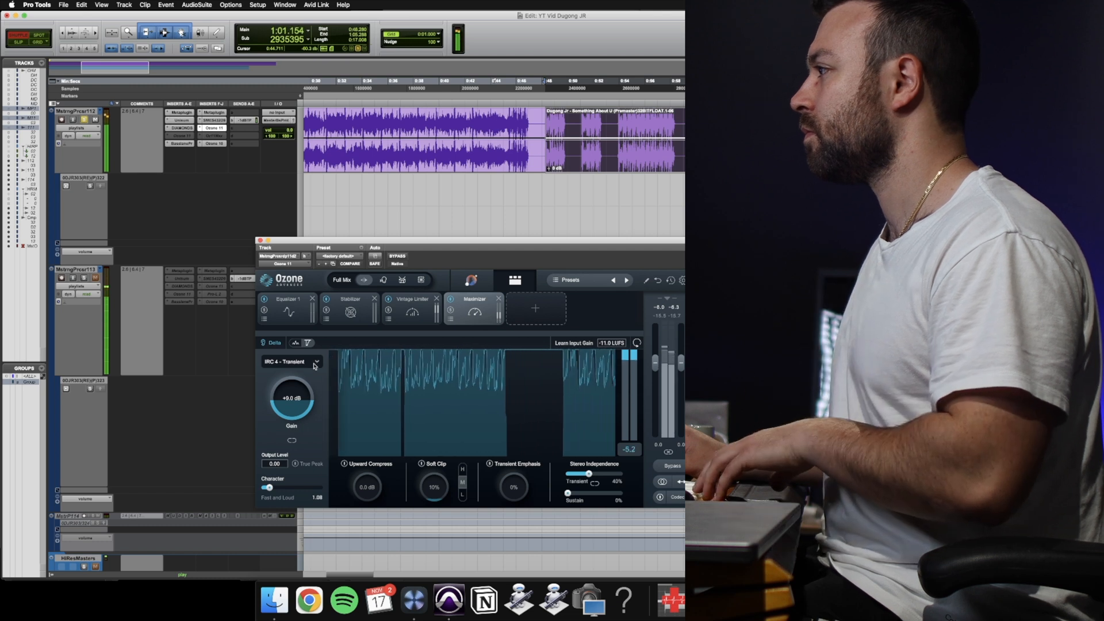
pyautogui.press('space')
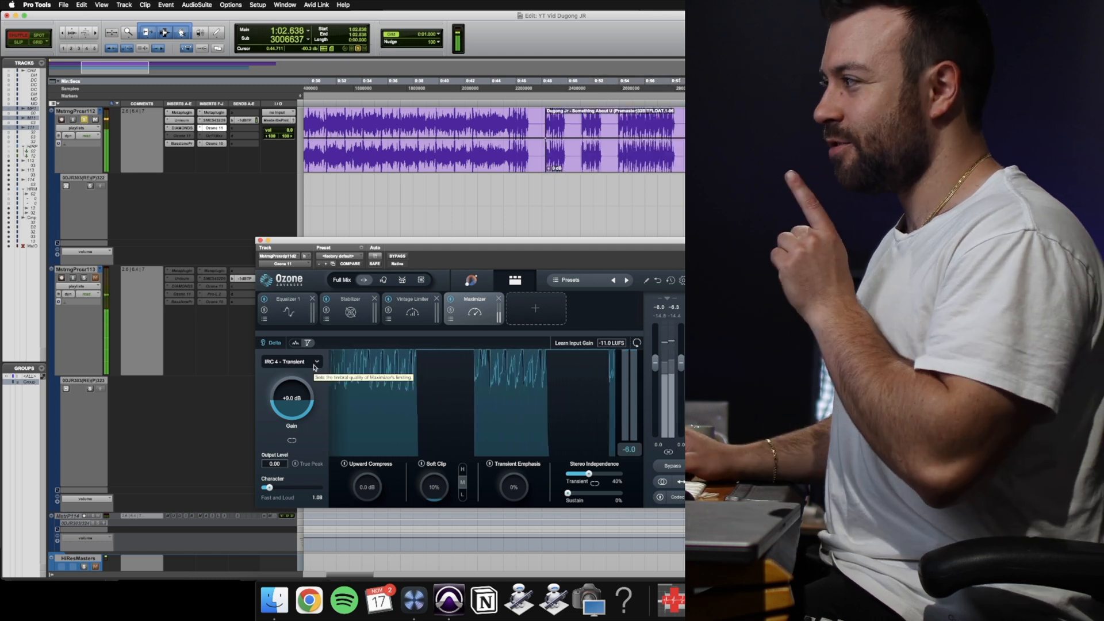
# Set the Maximizer's limiting mode to IRC 3 - Clipping.
pyautogui.click(314, 363)
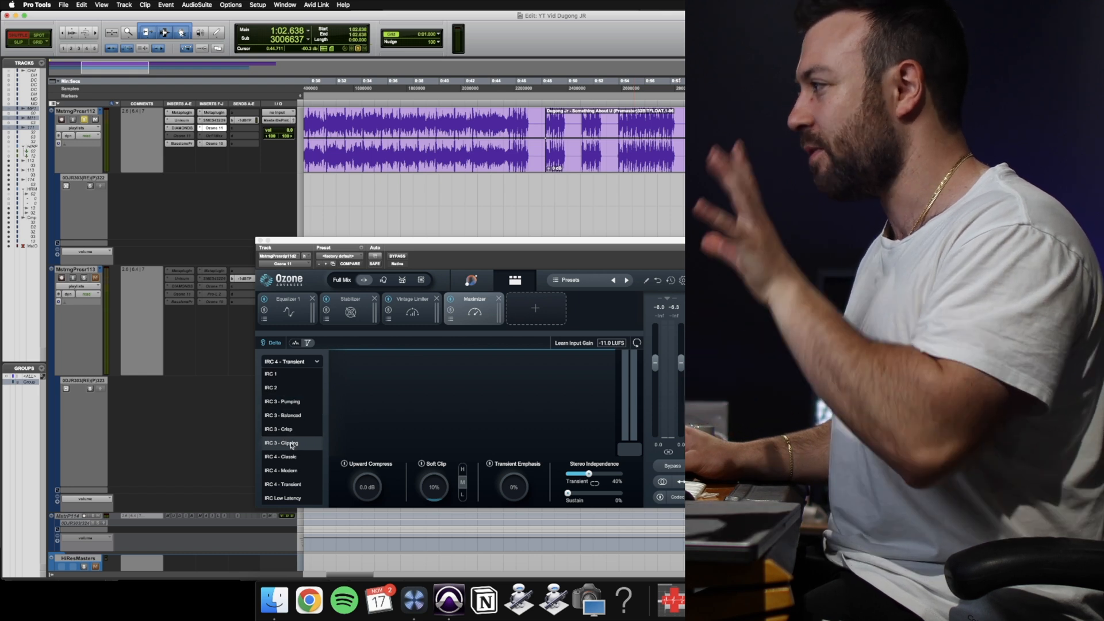
pyautogui.click(289, 442)
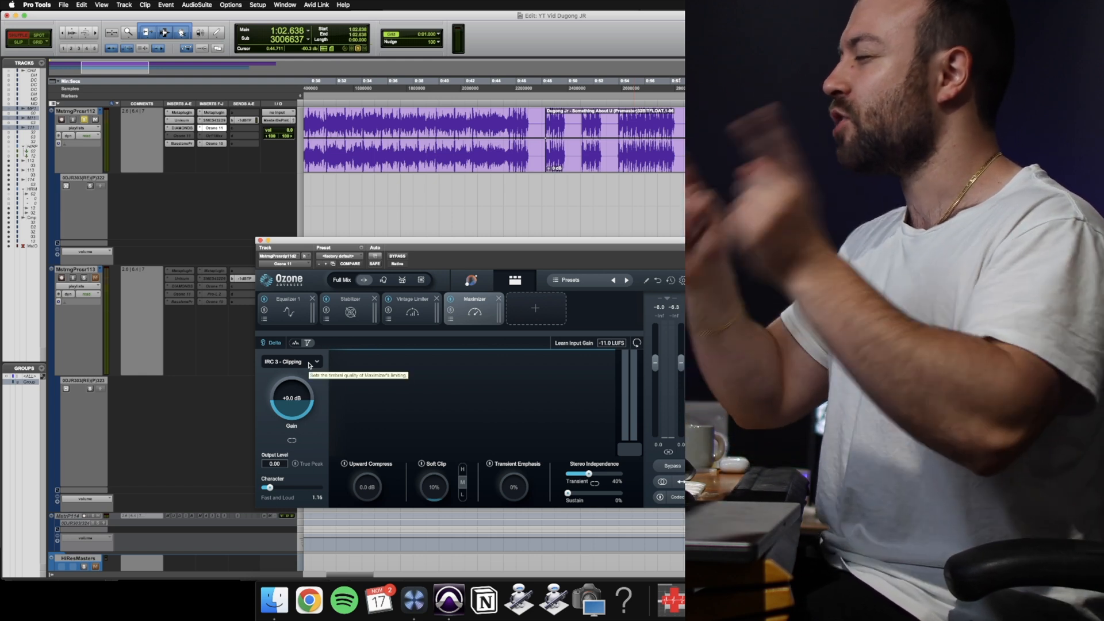
pyautogui.click(310, 365)
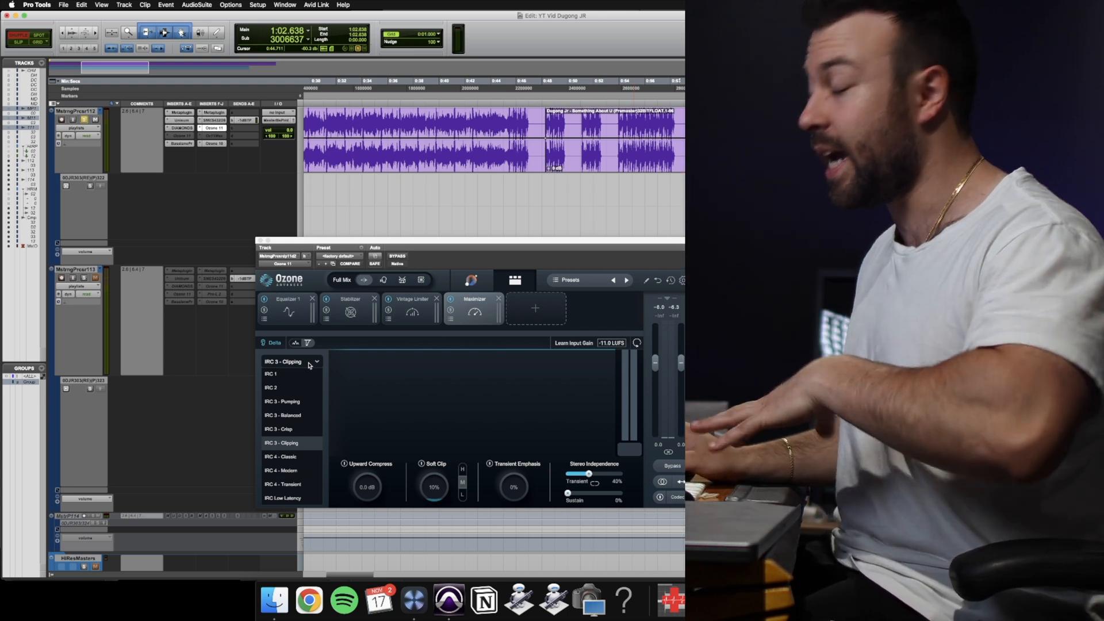
pyautogui.click(309, 364)
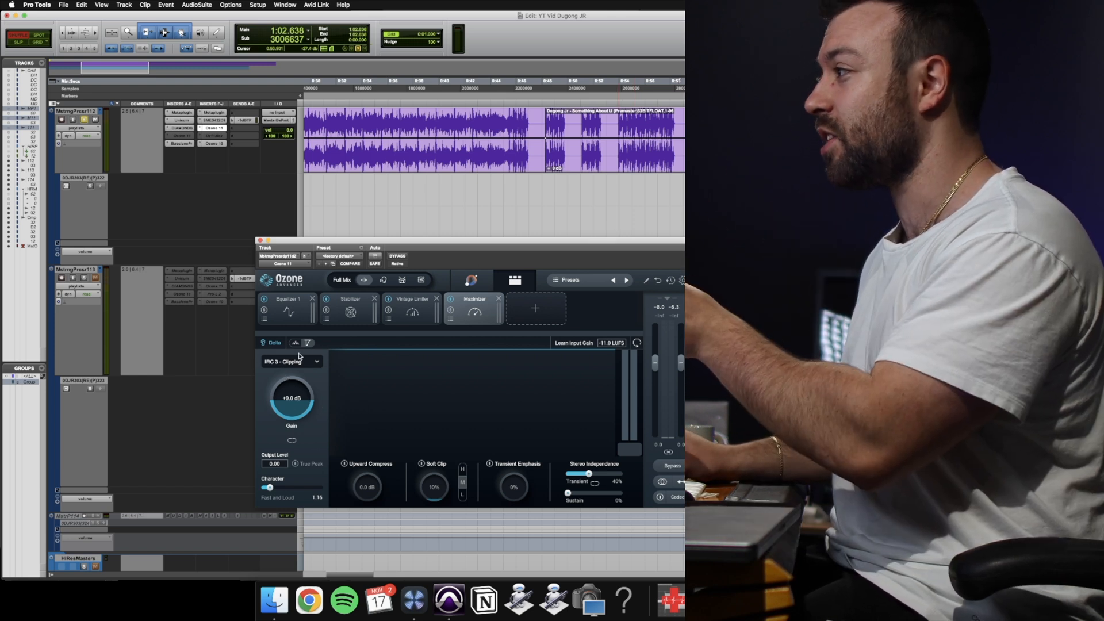
pyautogui.click(300, 362)
pyautogui.click(357, 355)
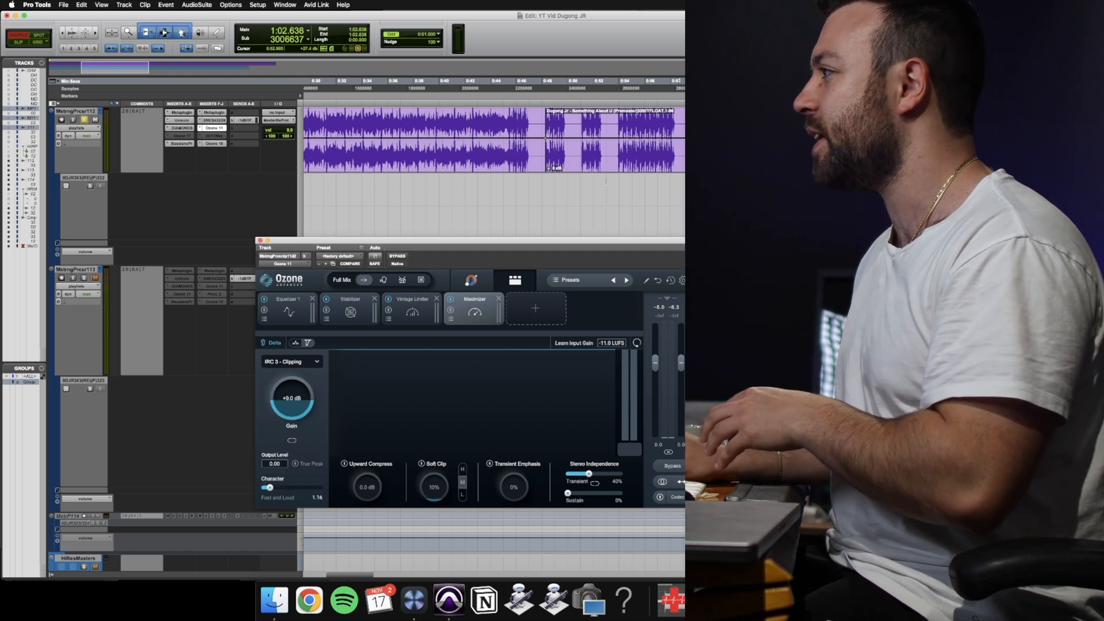
# Play the second clip on the upper track and lower the Maximizer's gain to +4.0 dB.
pyautogui.click(603, 165)
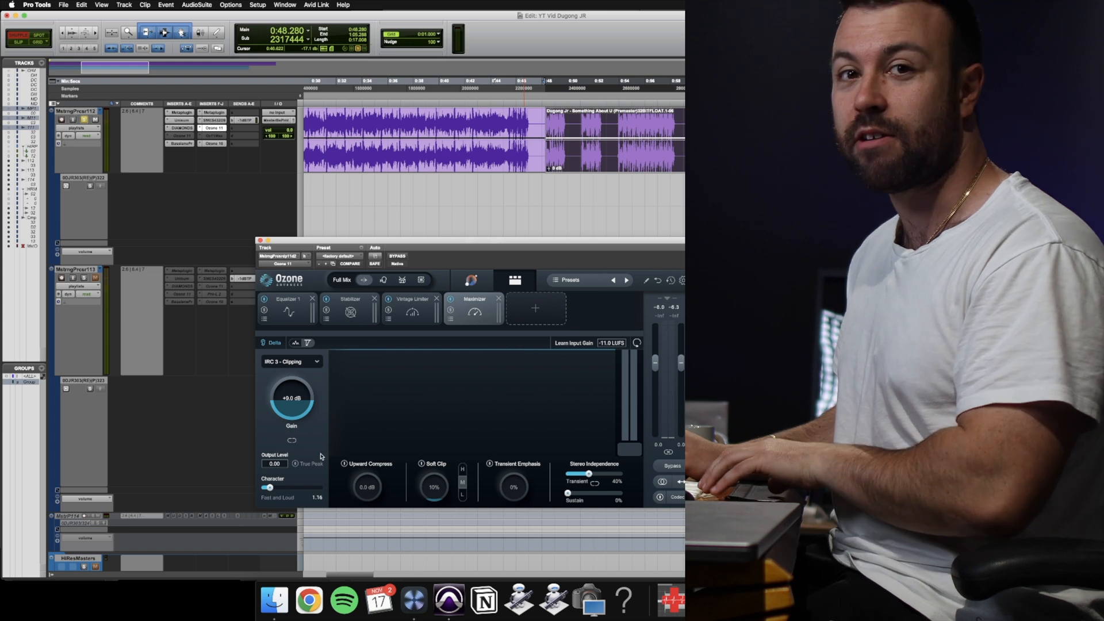
pyautogui.press('space')
pyautogui.moveTo(292, 401); pyautogui.dragTo(294, 439)
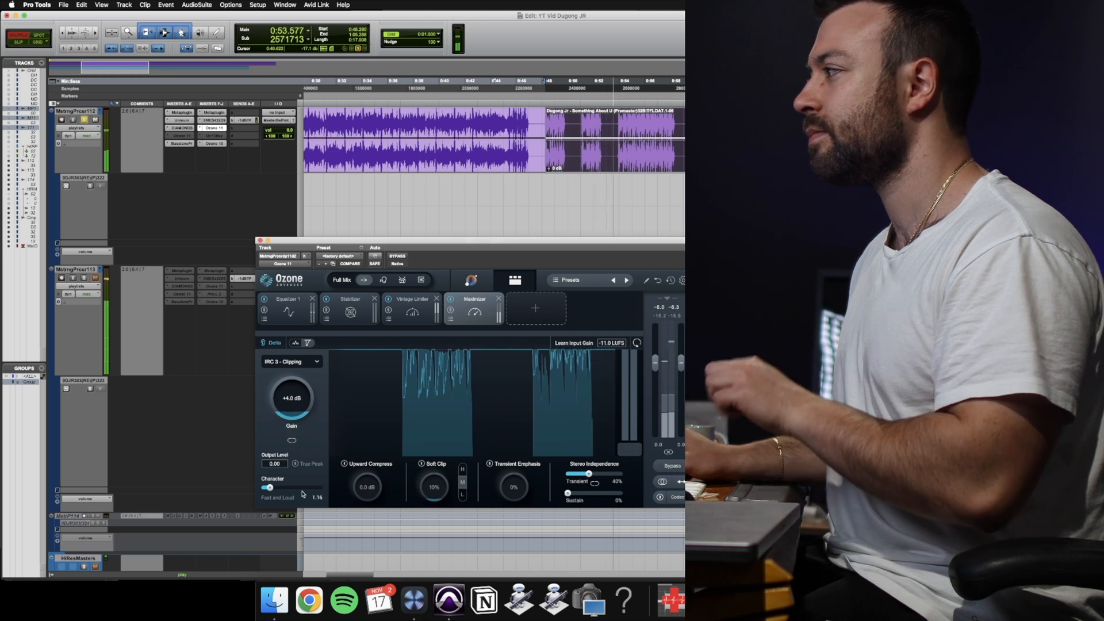
# Raise the Maximizer's Character to 1.46 while the clip plays, and stop playback.
pyautogui.moveTo(269, 487); pyautogui.dragTo(272, 488)
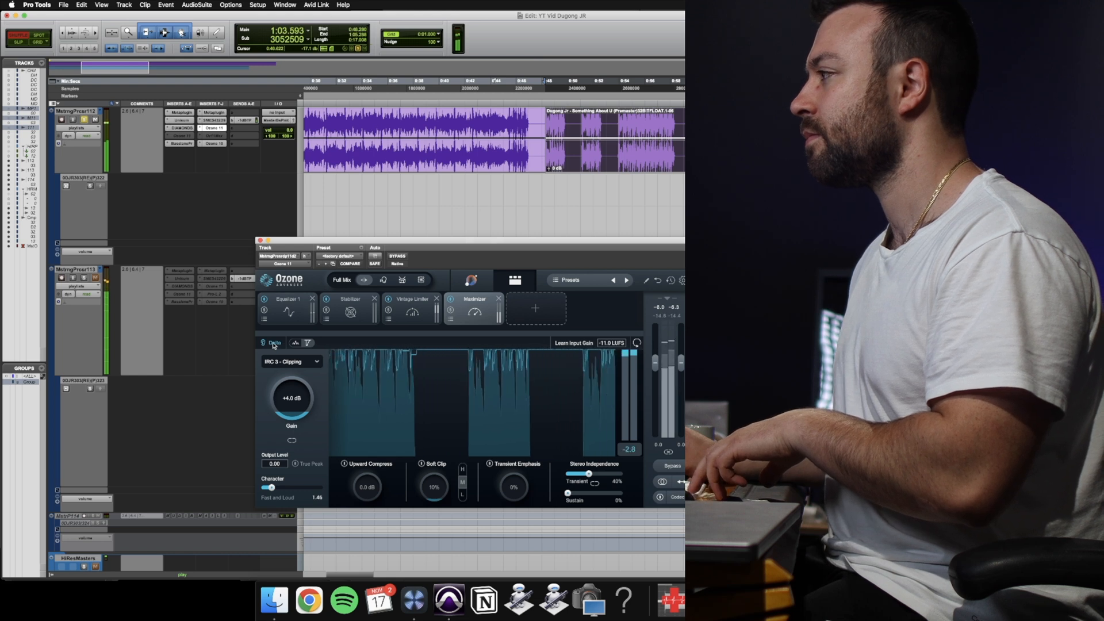
pyautogui.press('space')
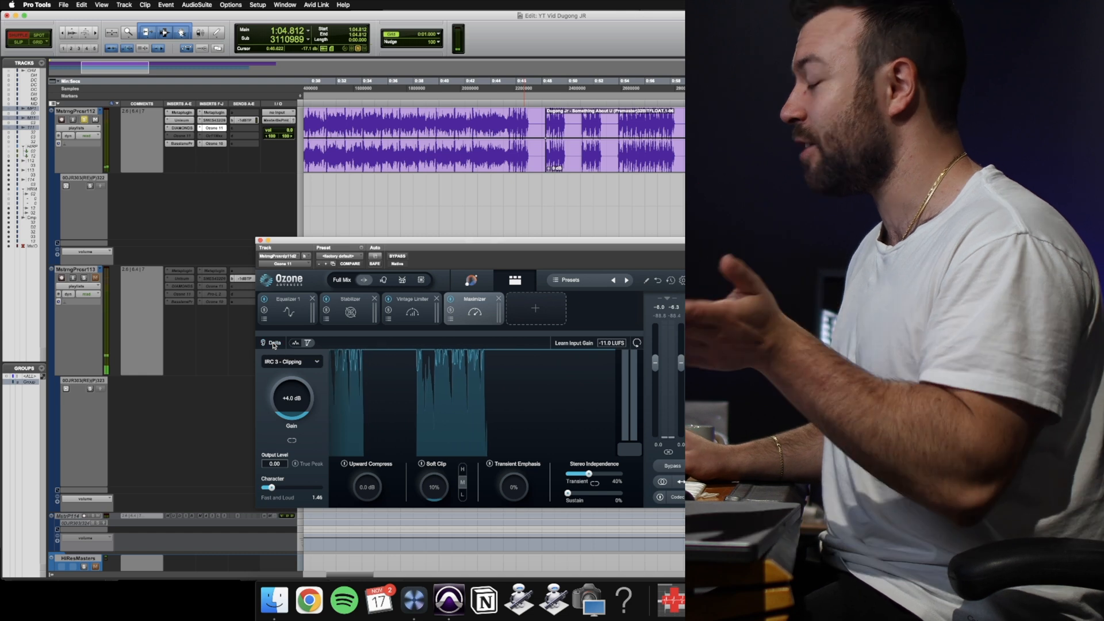
# Select the second clip on the upper track and close the Ozone 11 plug-in window.
pyautogui.click(603, 165)
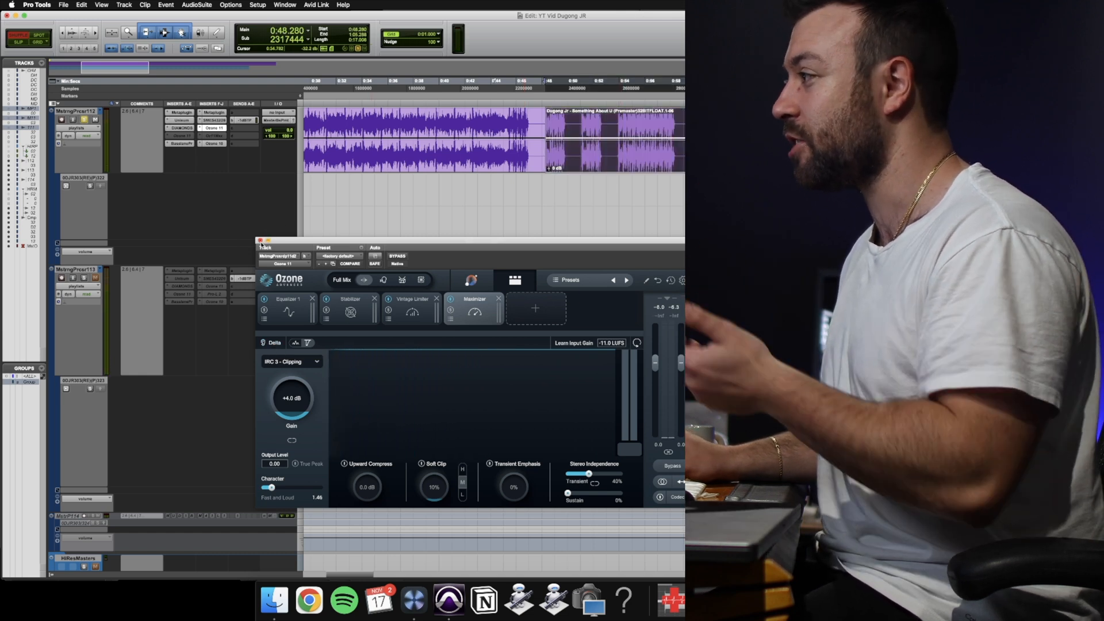
pyautogui.click(319, 365)
pyautogui.click(356, 340)
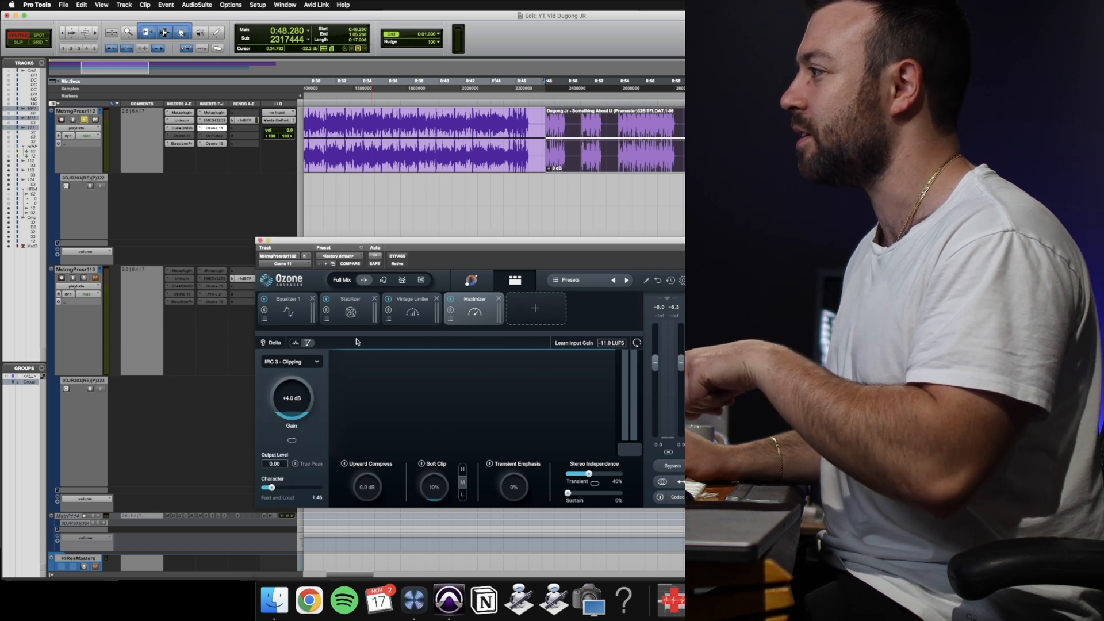
pyautogui.click(259, 241)
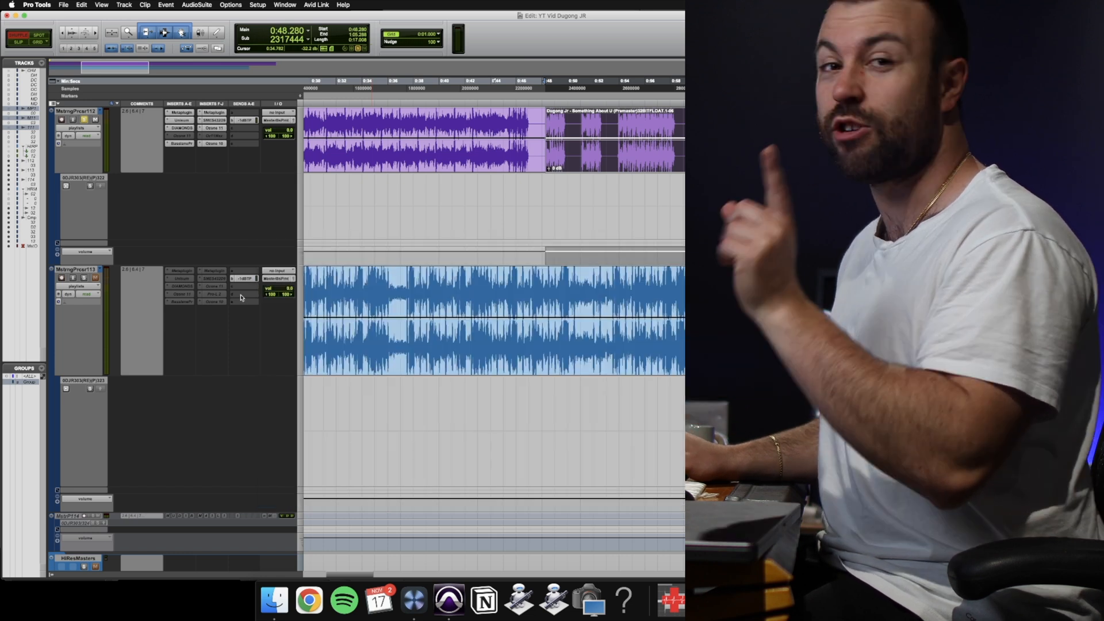
# Open the Insight 2 meter on the Master Output track and play the selected clip to measure its loudness.
pyautogui.scroll(-10, 235, 288)
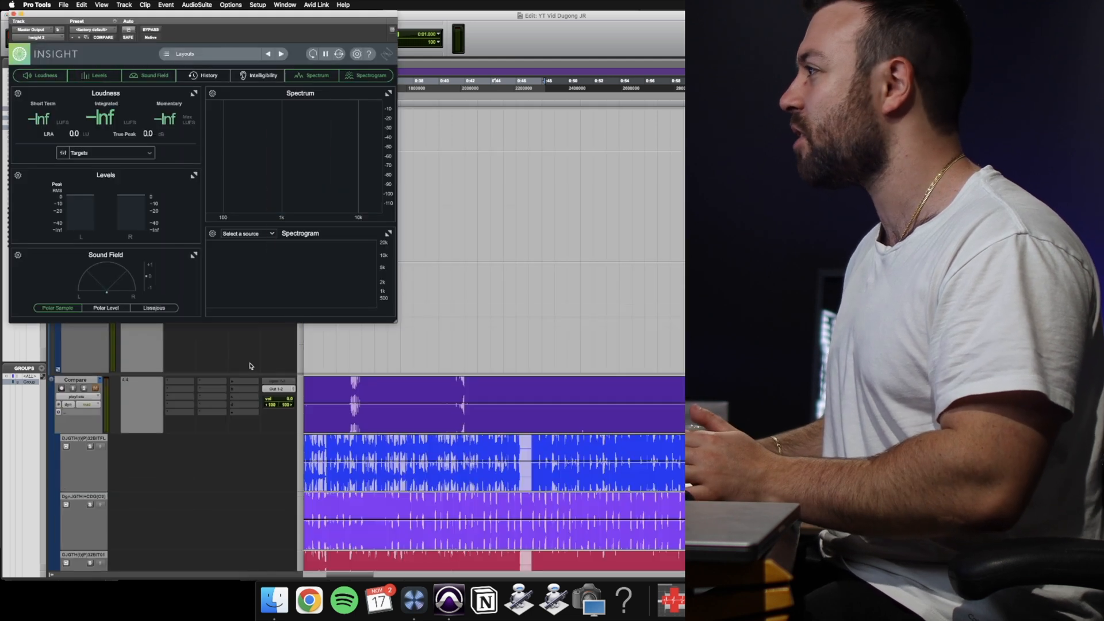
pyautogui.scroll(-5, 335, 346)
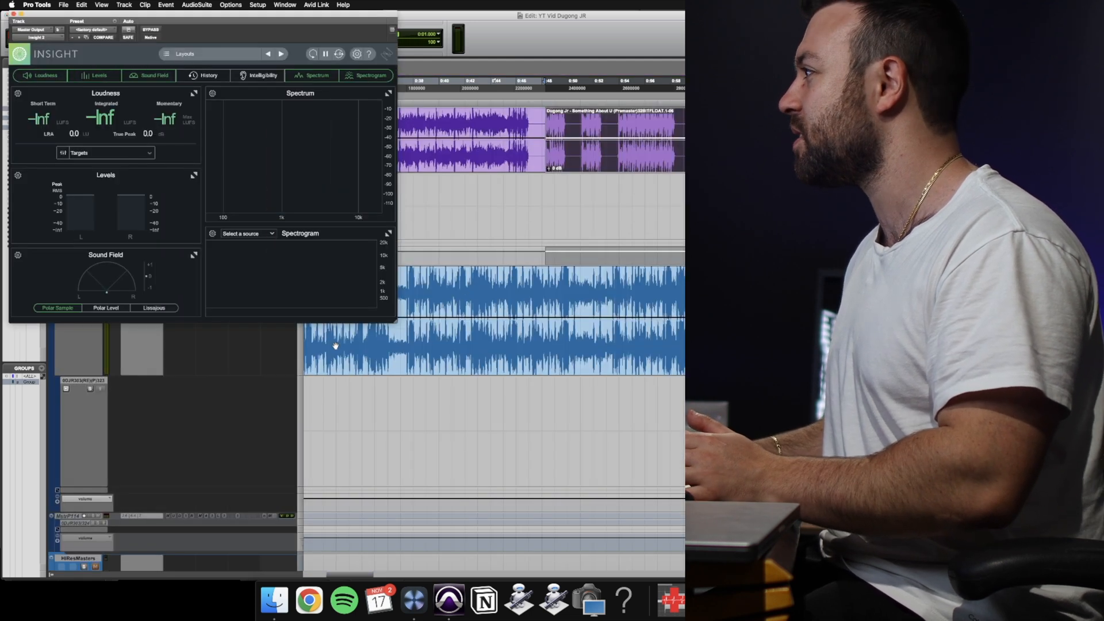
pyautogui.moveTo(286, 17); pyautogui.dragTo(408, 194)
pyautogui.press('space')
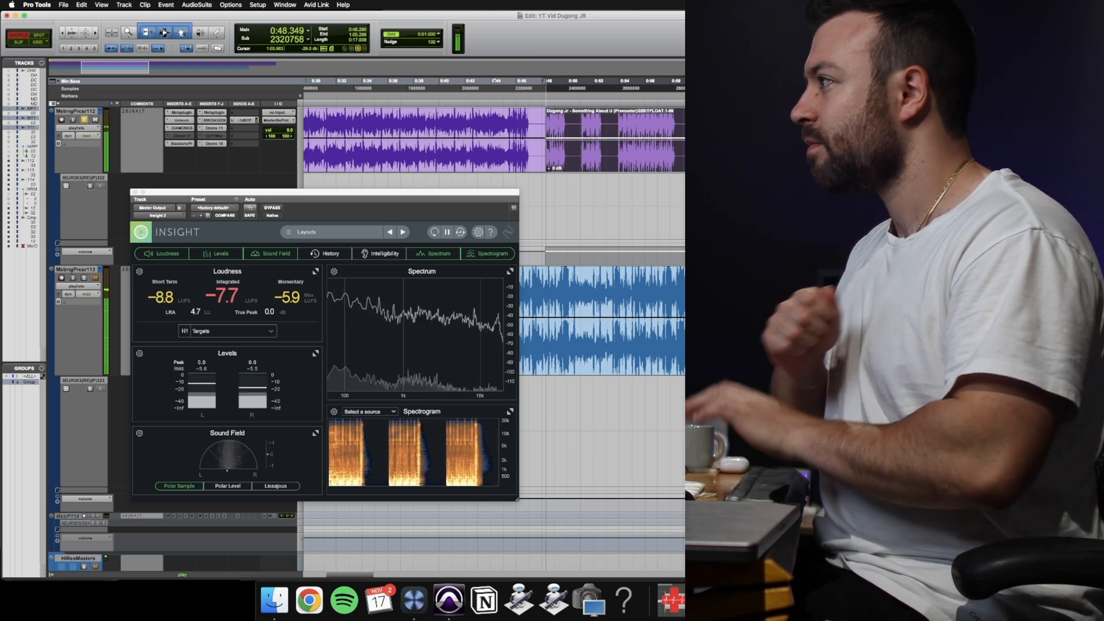
pyautogui.press('space')
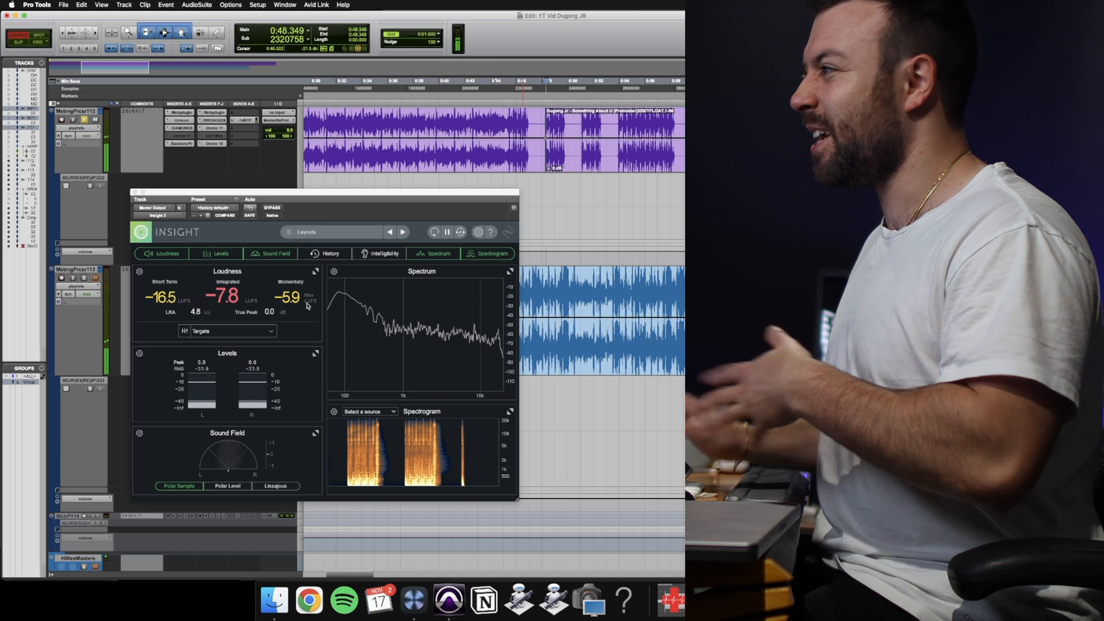